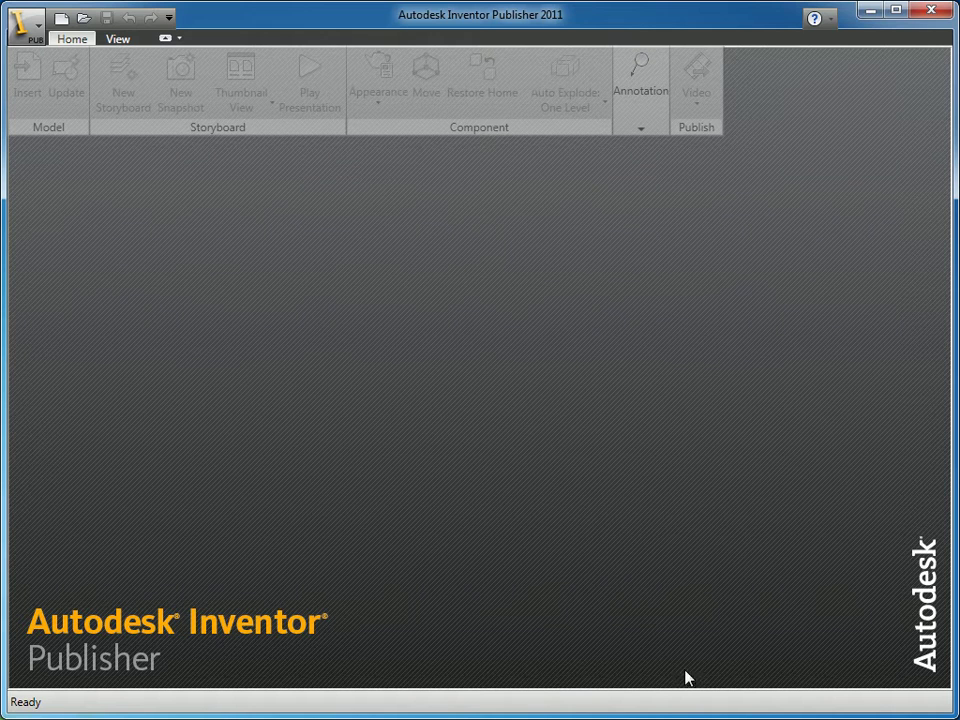
Create a new document and insert the trebuchet assembly from the Trebuchet INV11 folder
click(67, 21)
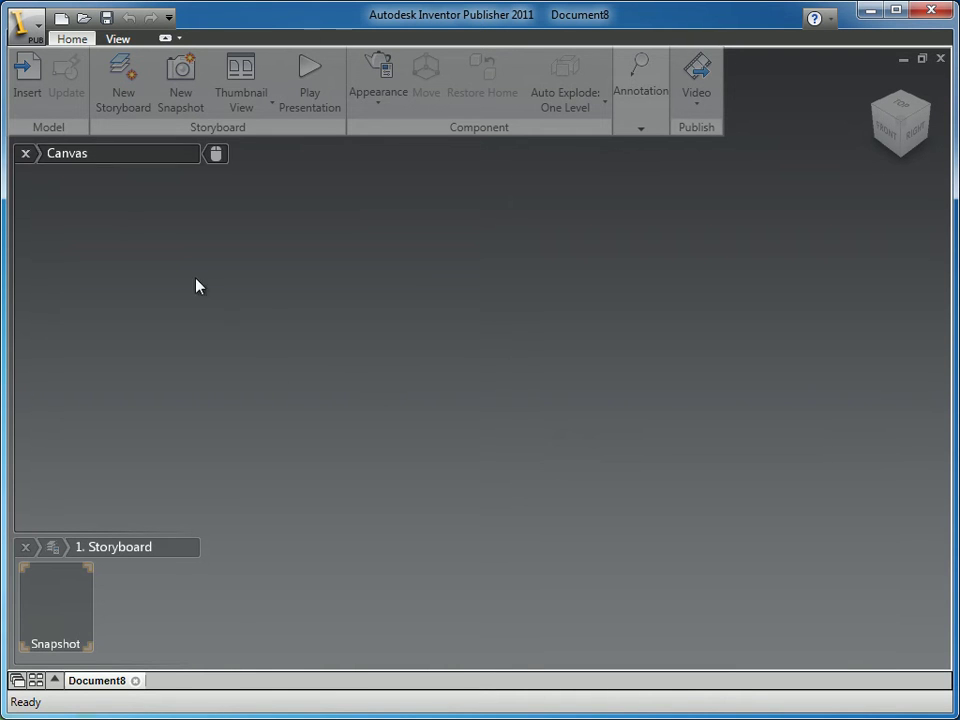
click(30, 86)
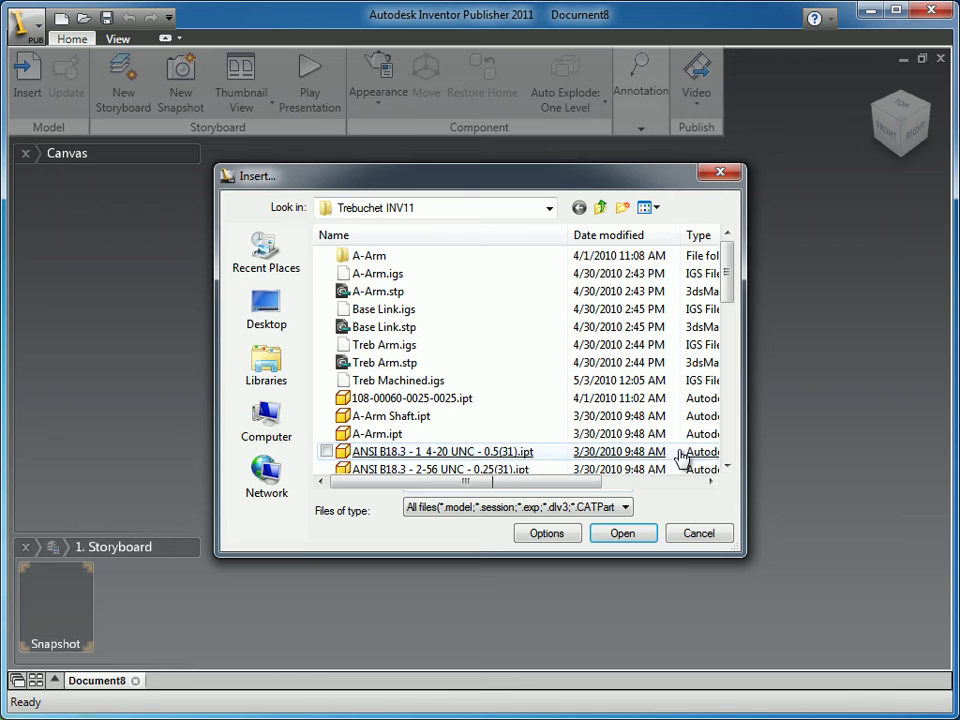
drag(728, 274, 724, 402)
double_click(499, 381)
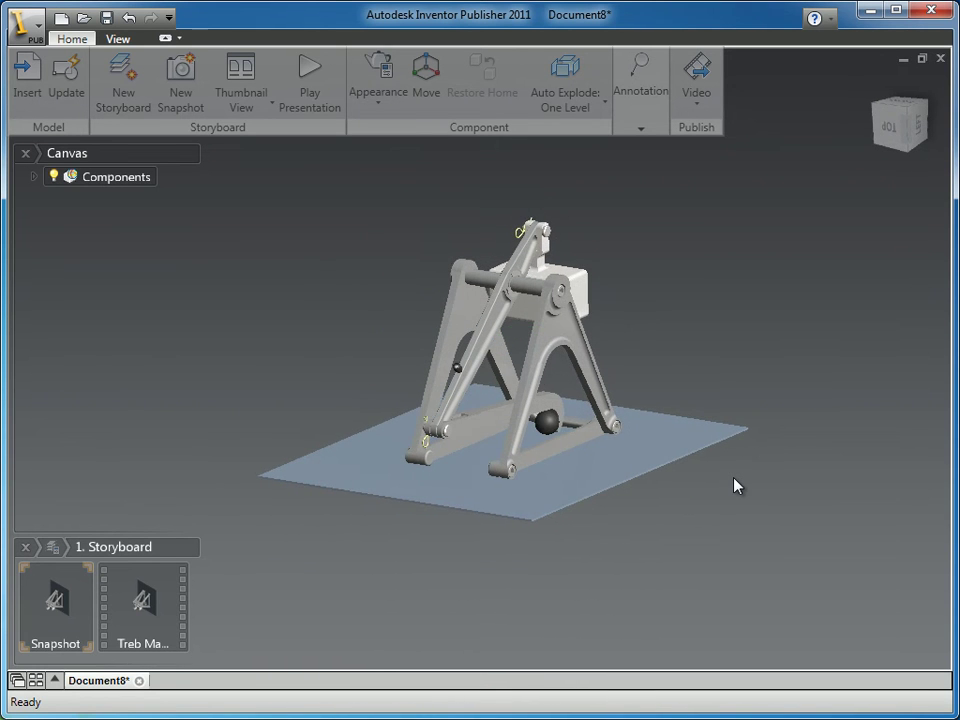
Orient the trebuchet upright in an isometric view and set that view as Home
click(907, 117)
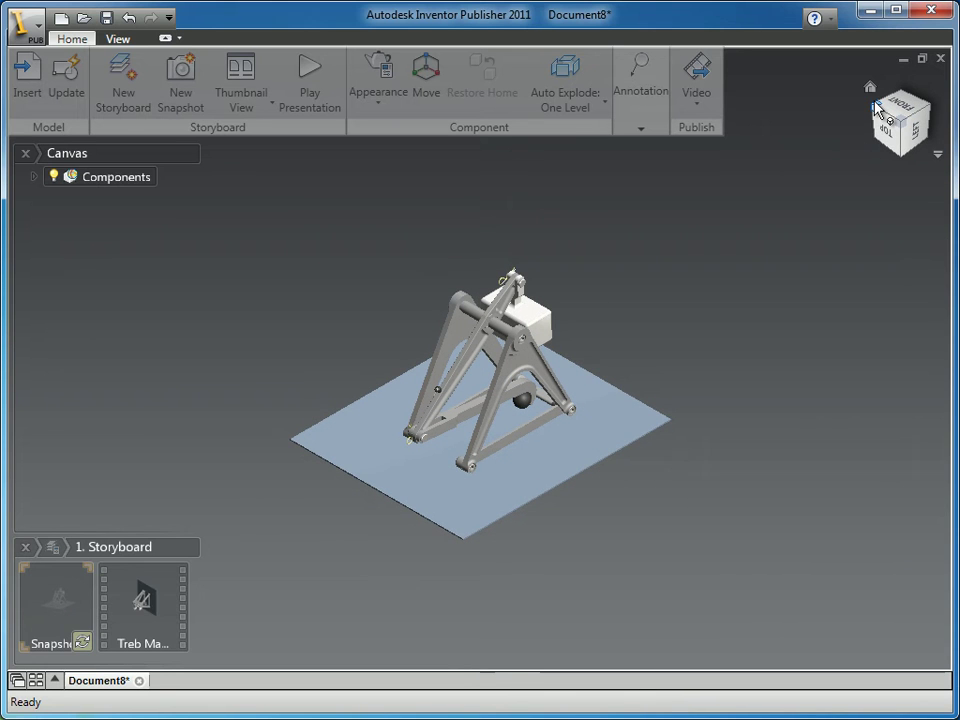
right_click(875, 92)
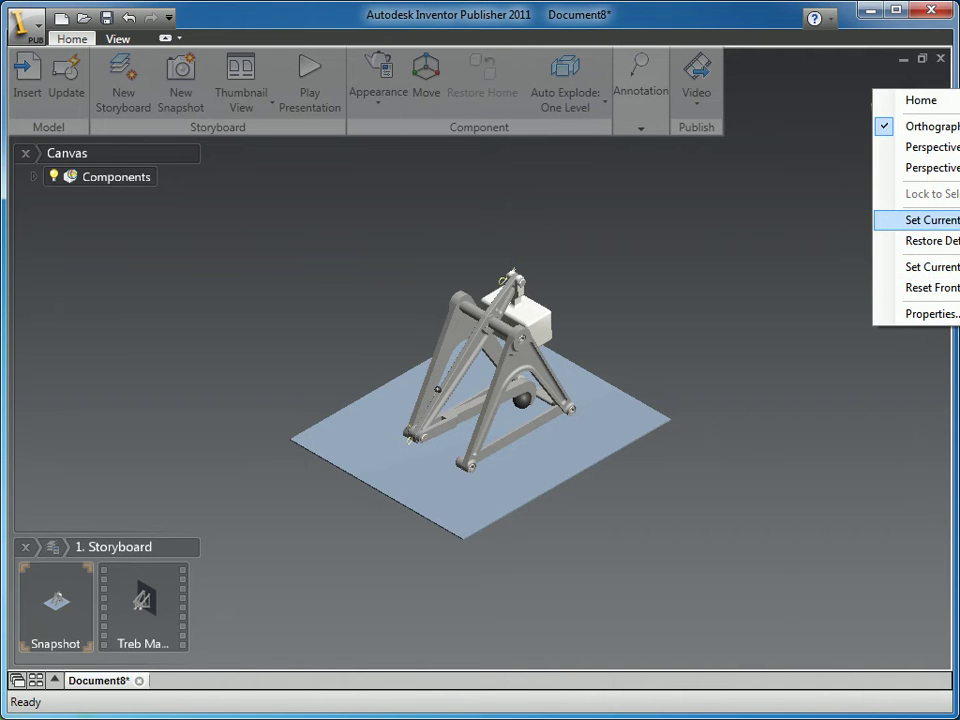
click(915, 219)
Set the trebuchet's straight-on end view as Front and return to the Home view
click(896, 133)
right_click(872, 95)
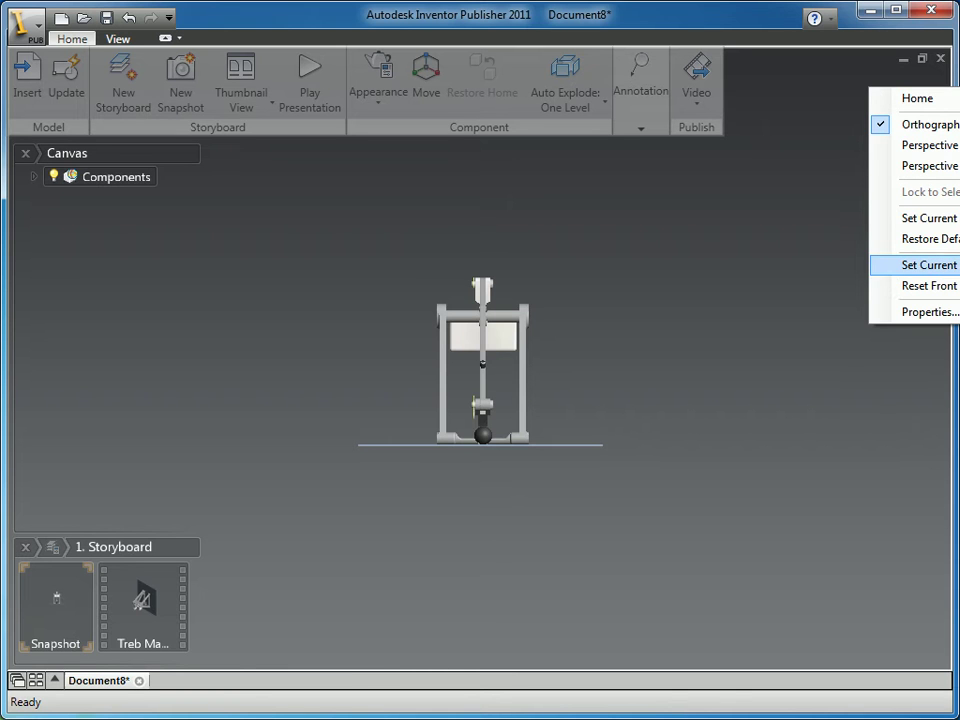
click(915, 264)
click(869, 88)
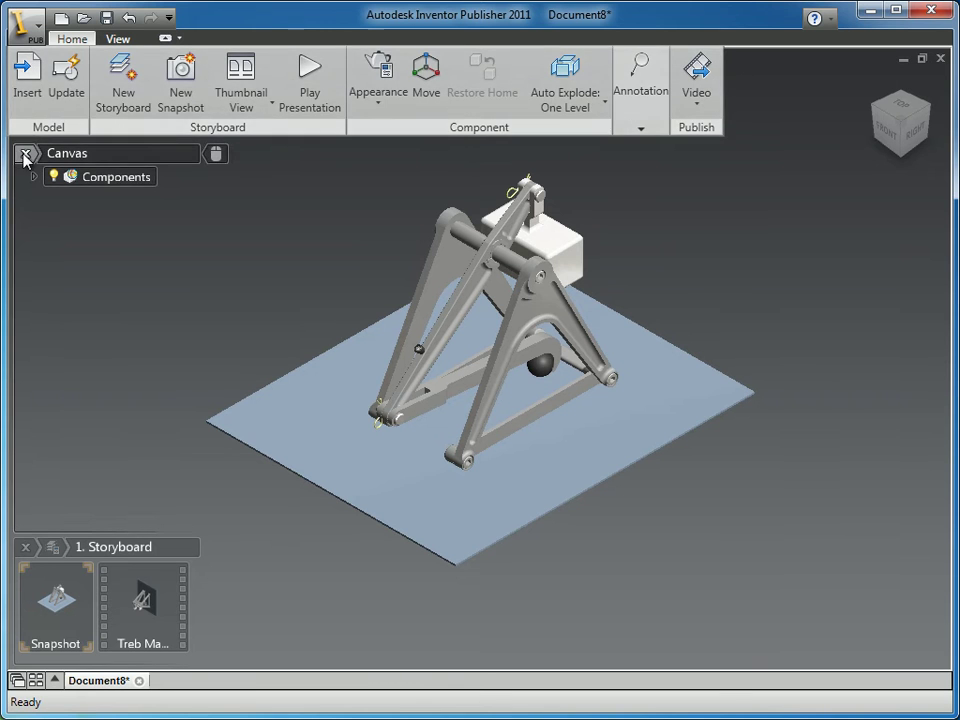
Hide the Canvas browser and apply the Emphasized Smooth appearance style to the trebuchet's long throwing arm
click(25, 153)
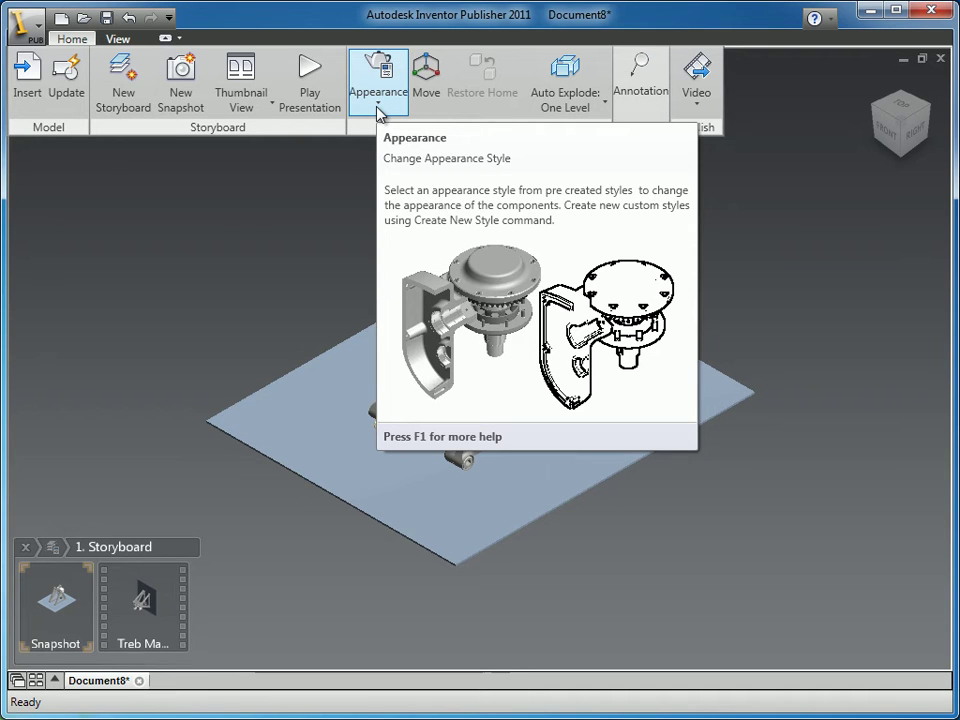
click(378, 108)
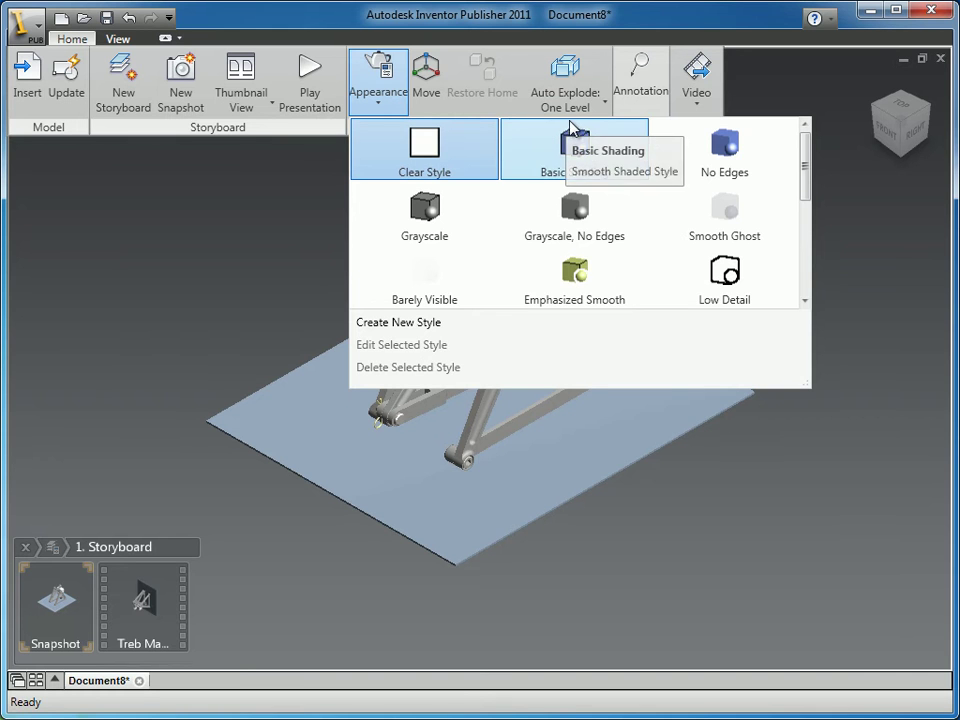
click(806, 301)
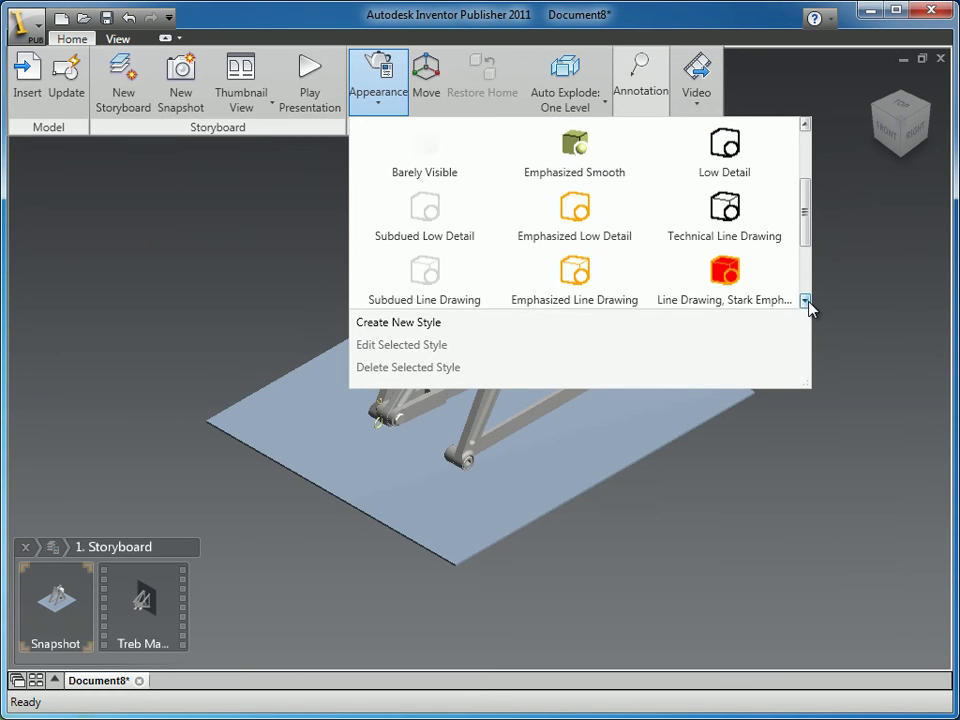
click(908, 241)
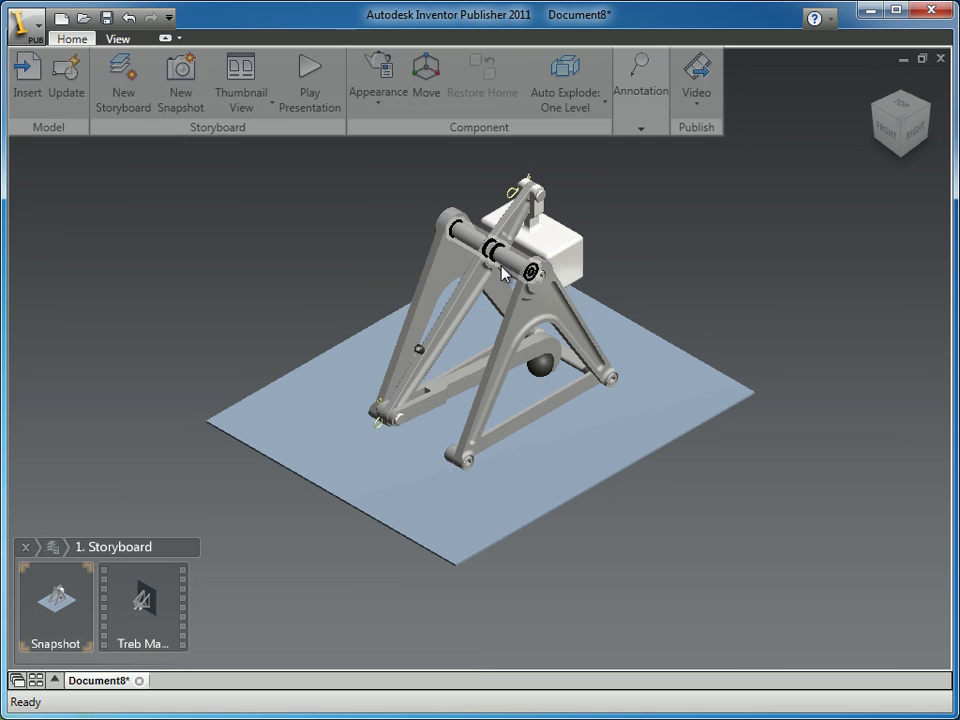
click(473, 287)
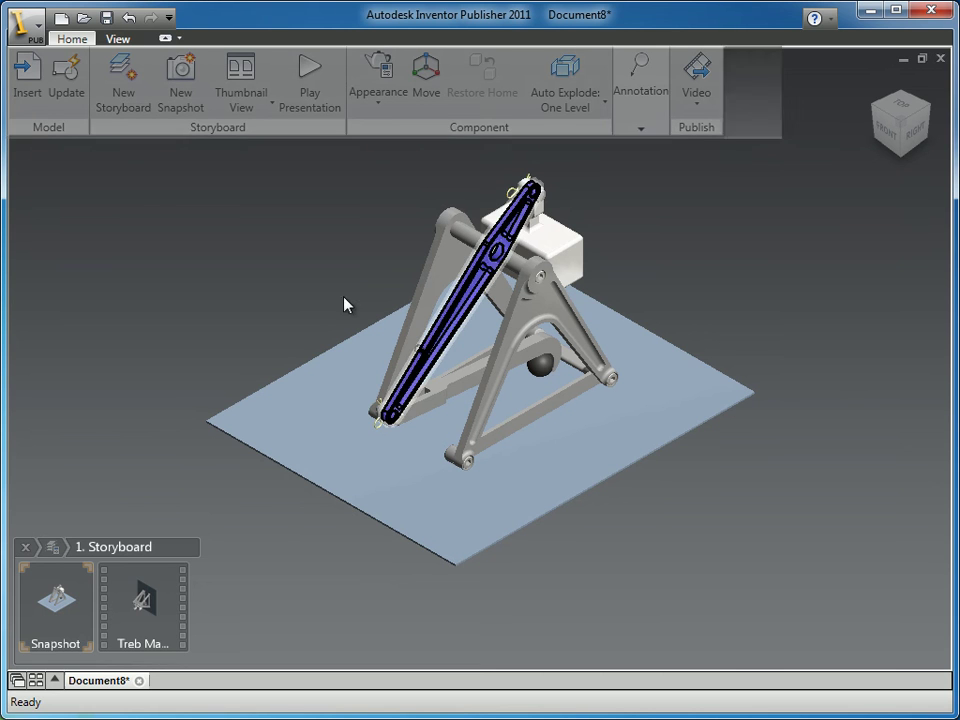
click(377, 118)
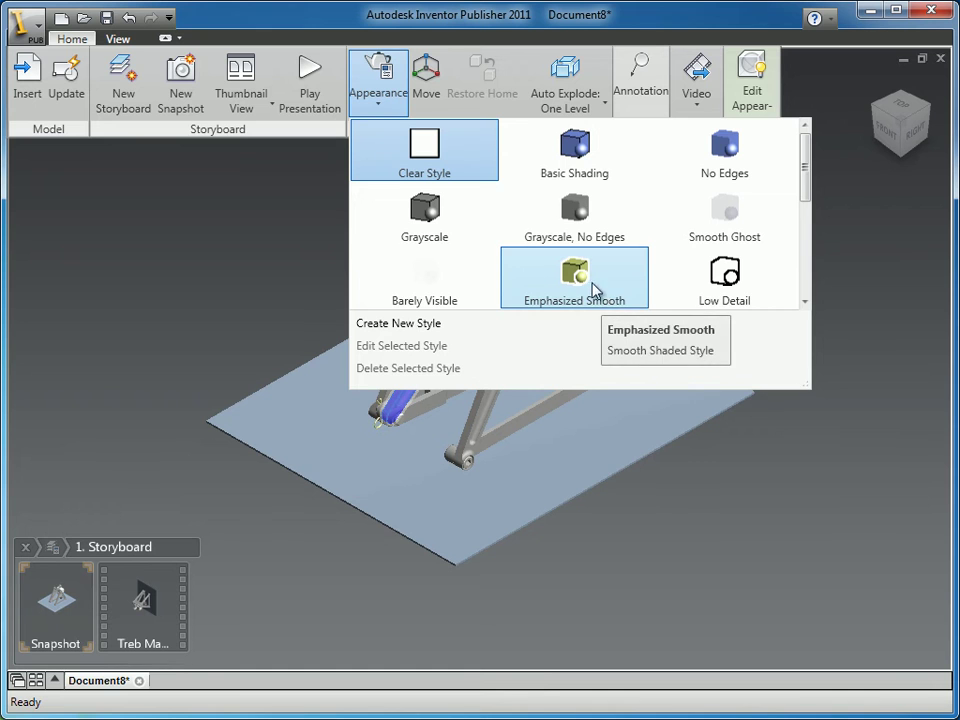
click(576, 276)
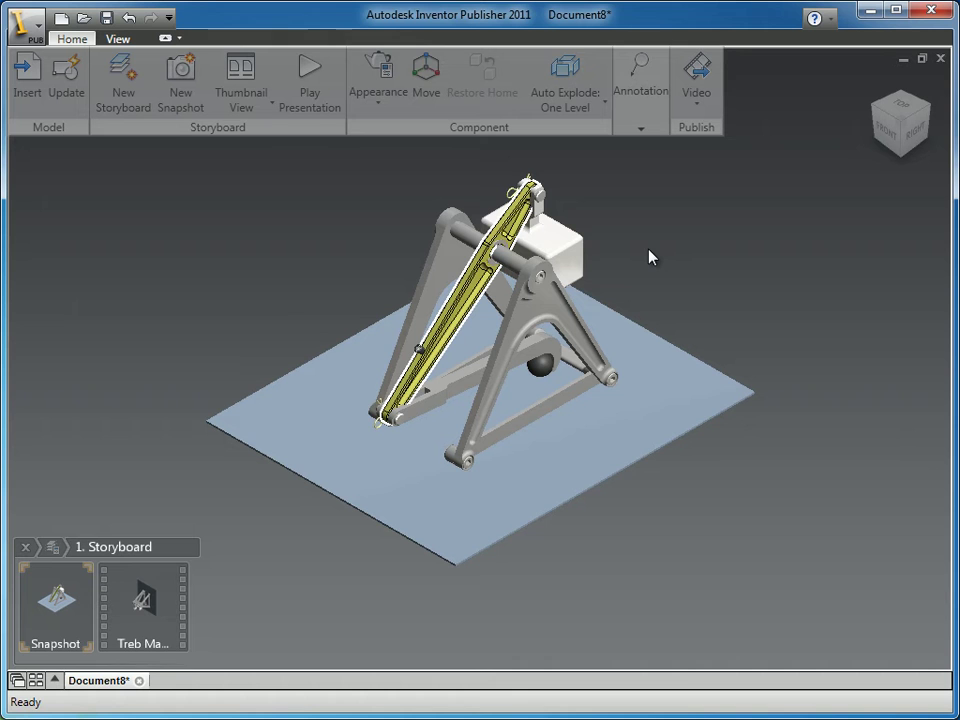
Apply the Technical Line Drawing appearance style to all components, including the ground plate
drag(758, 527, 250, 145)
click(403, 114)
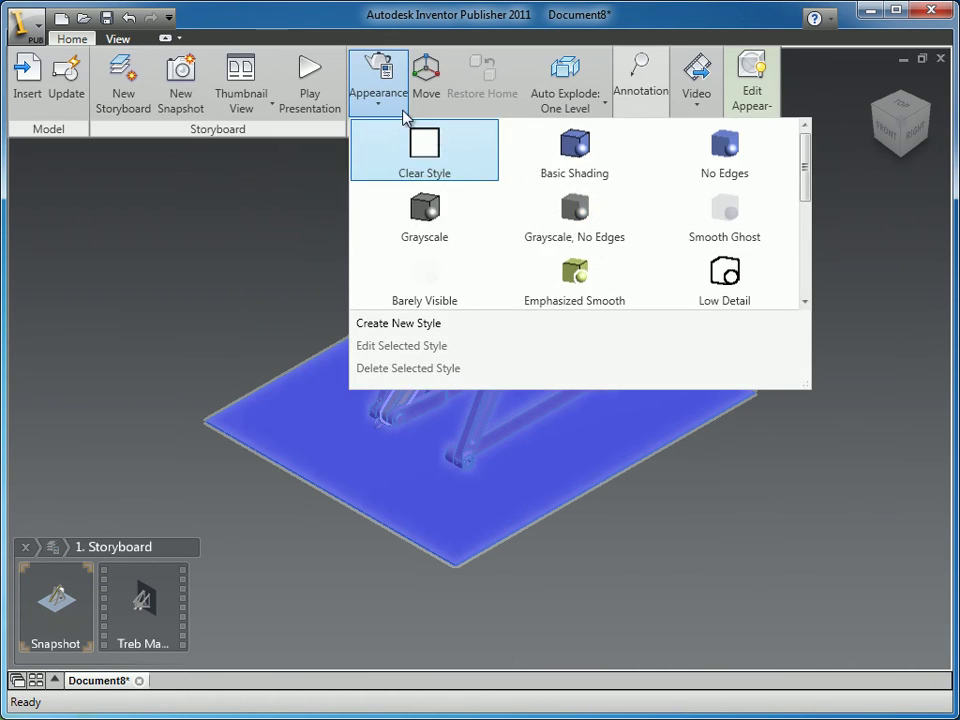
click(805, 302)
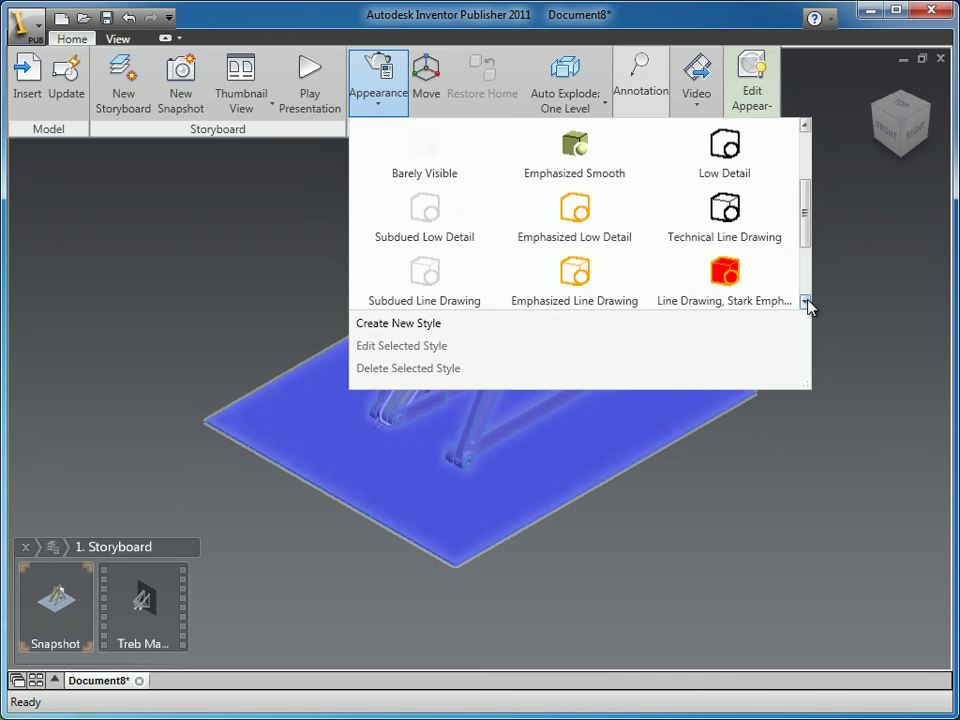
click(729, 231)
click(752, 273)
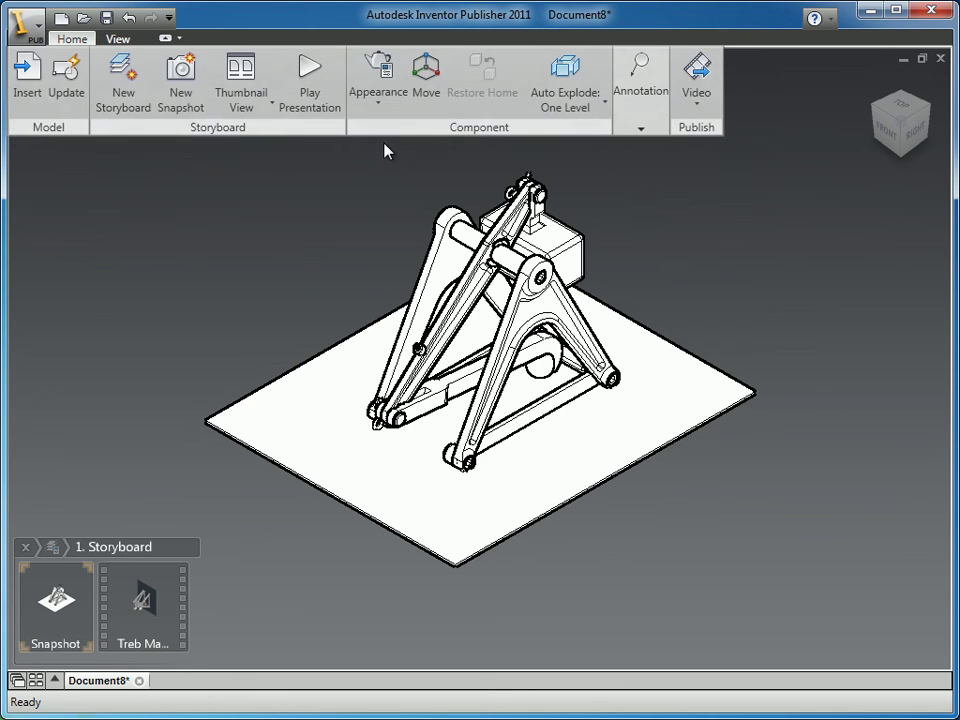
Create a new appearance style named "Technical Line Drawing v2" with the type Basic Illustration
click(380, 110)
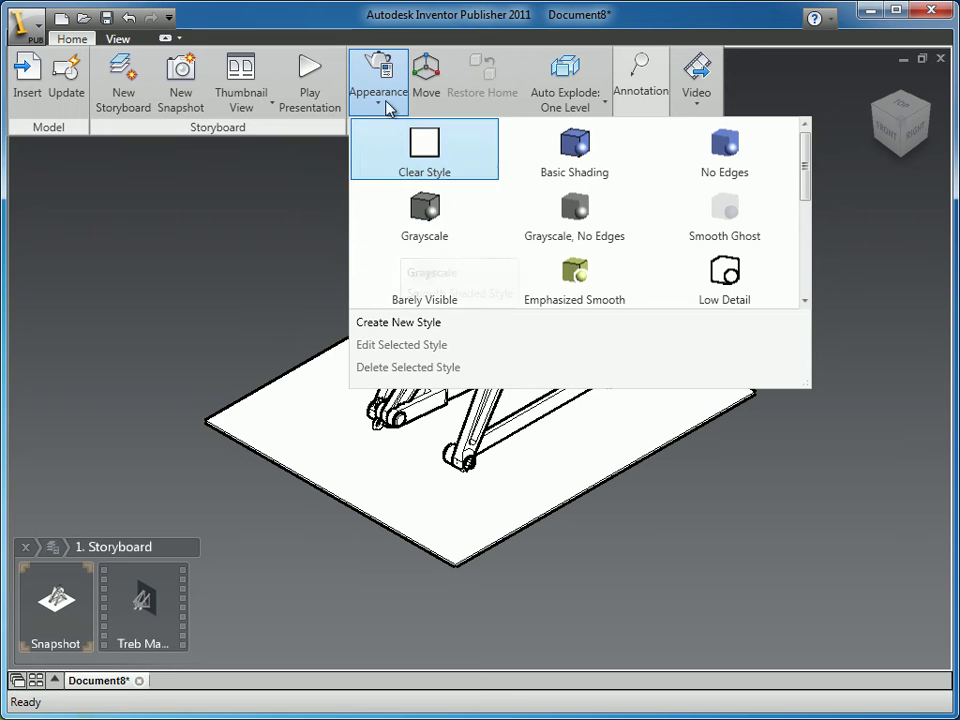
click(388, 325)
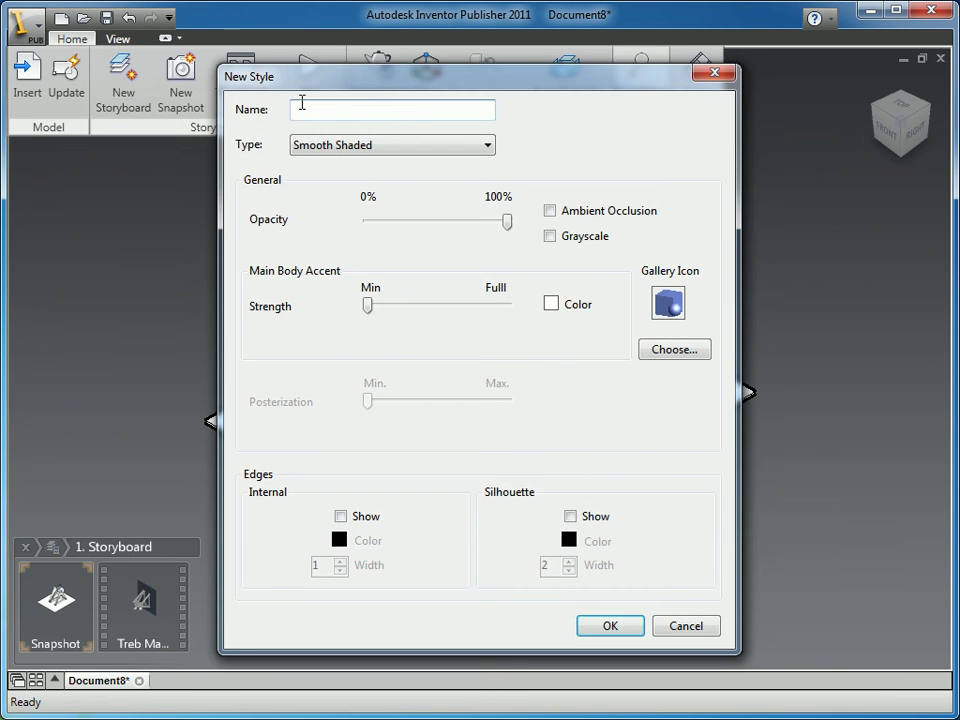
click(301, 105)
text(Technical Line Drawing v2)
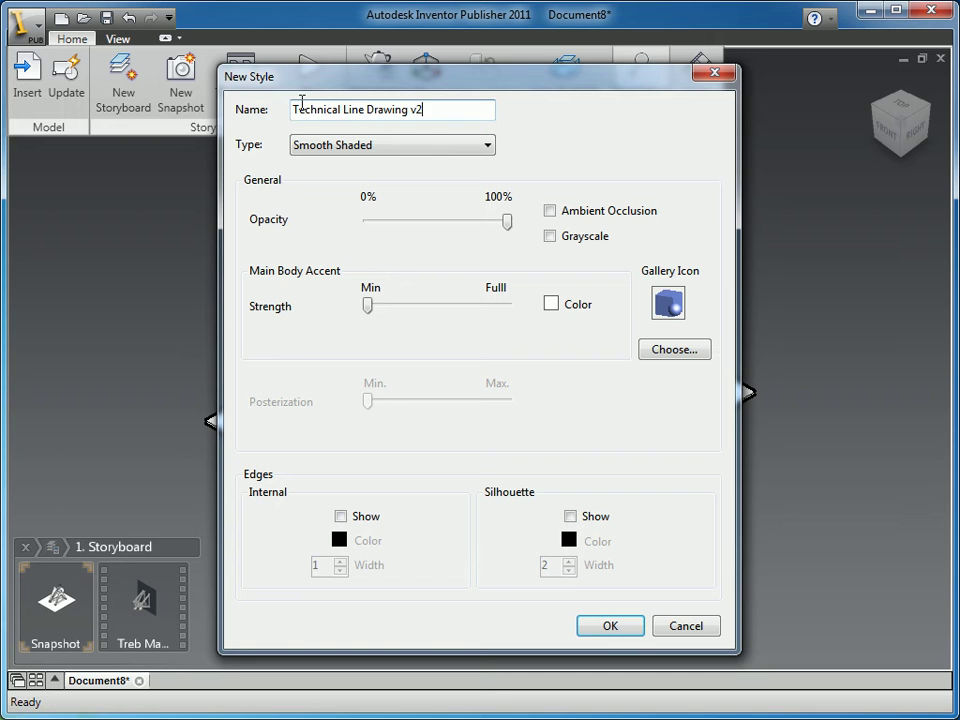
click(408, 145)
click(354, 192)
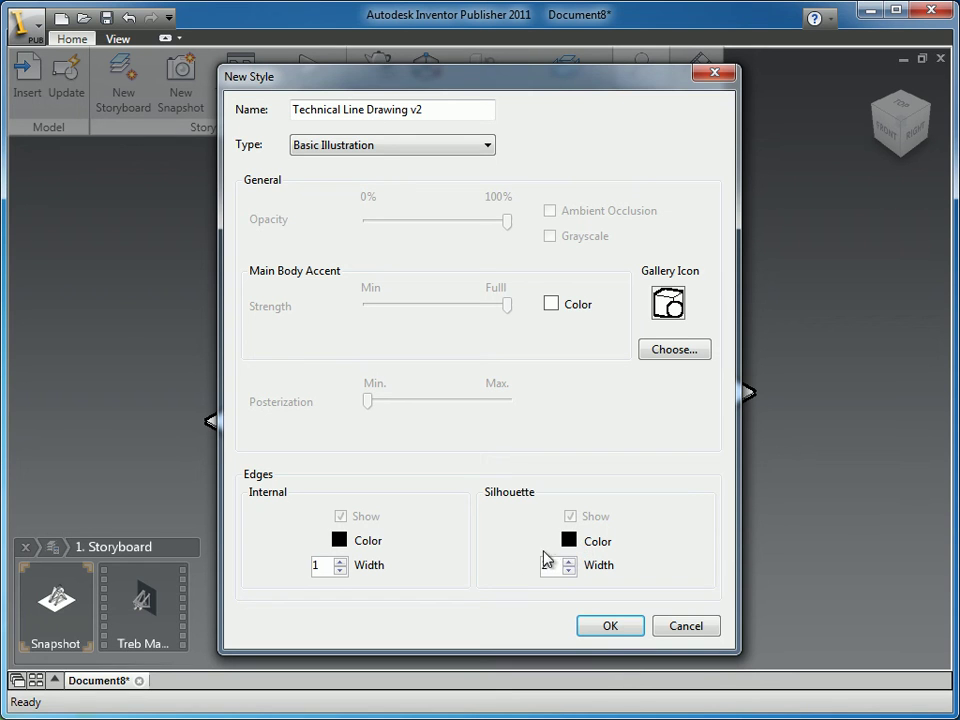
Set the new style's internal edge color to light gray and save the style
click(339, 540)
click(525, 261)
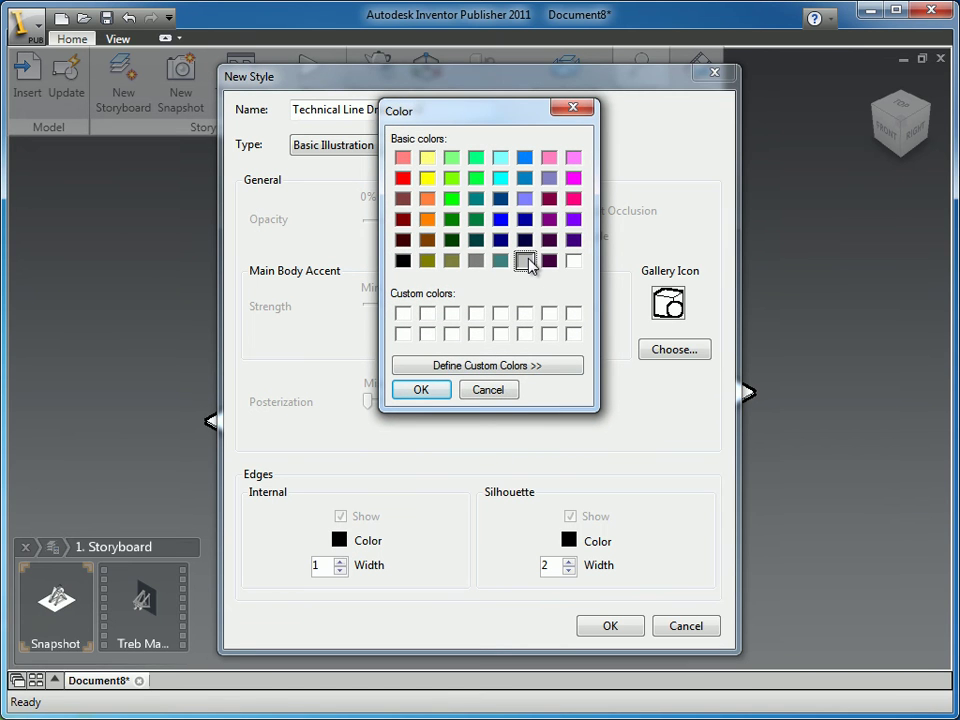
click(430, 394)
click(630, 630)
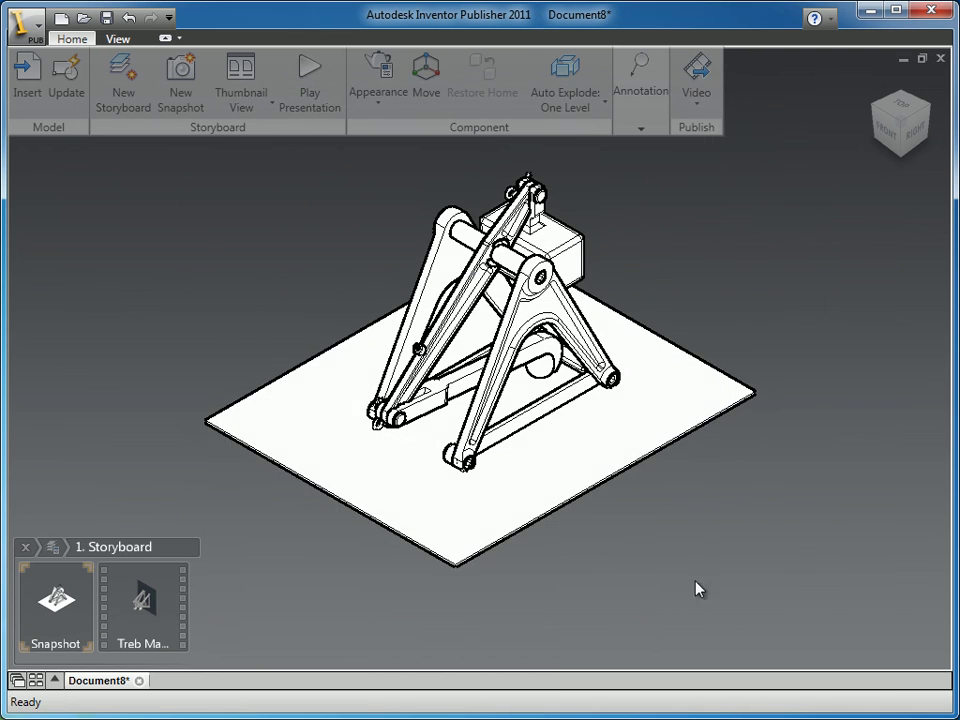
Apply the Technical Line Drawing v2 style to all components of the model
drag(800, 572, 189, 167)
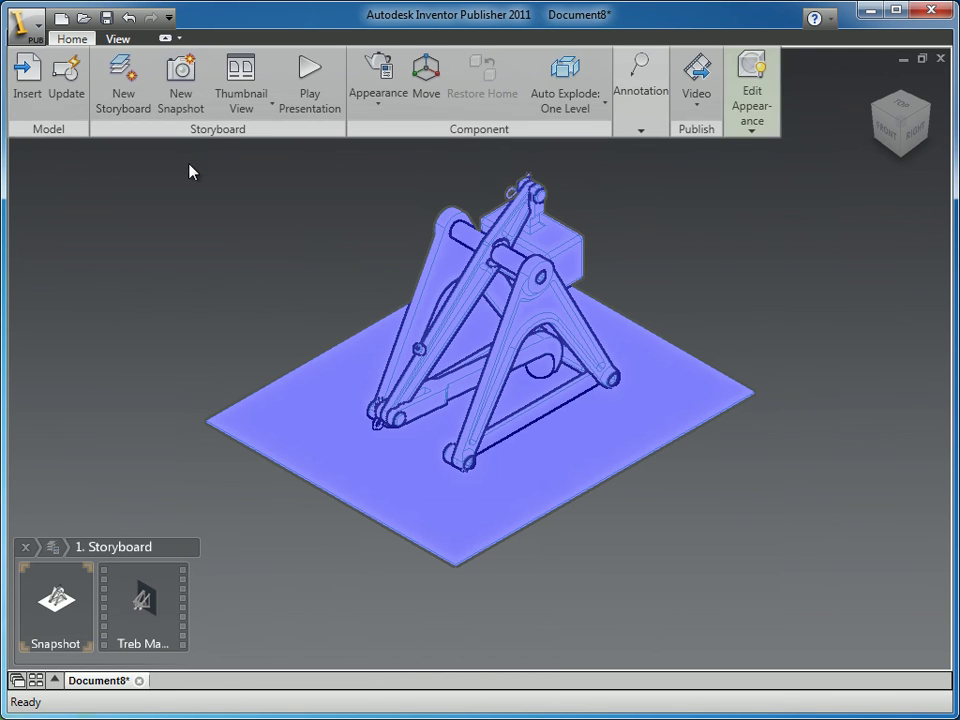
click(378, 102)
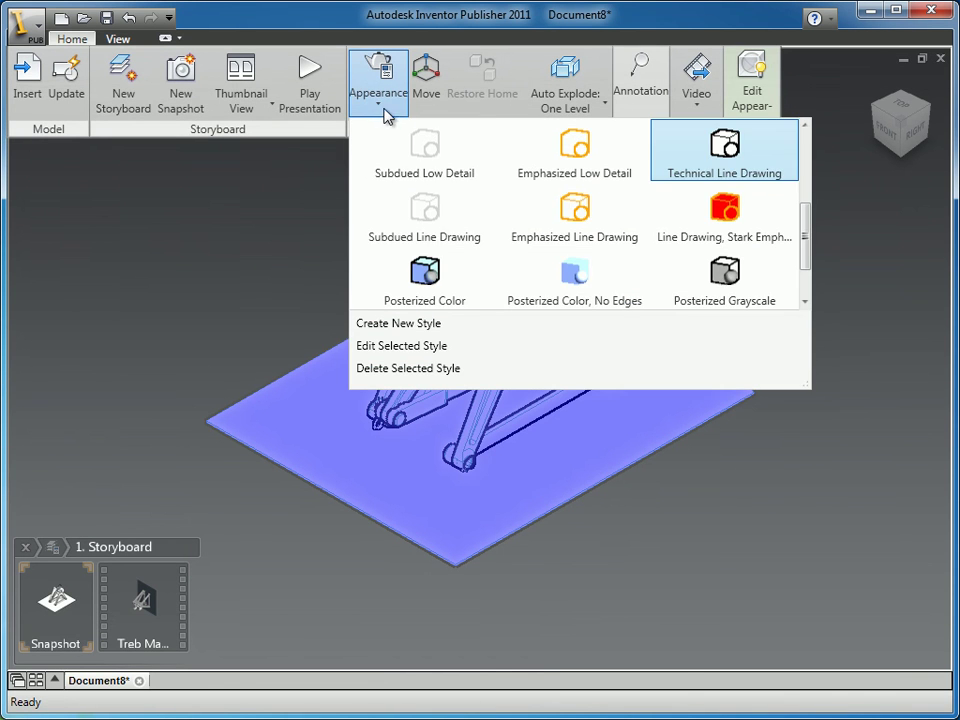
drag(806, 231, 806, 272)
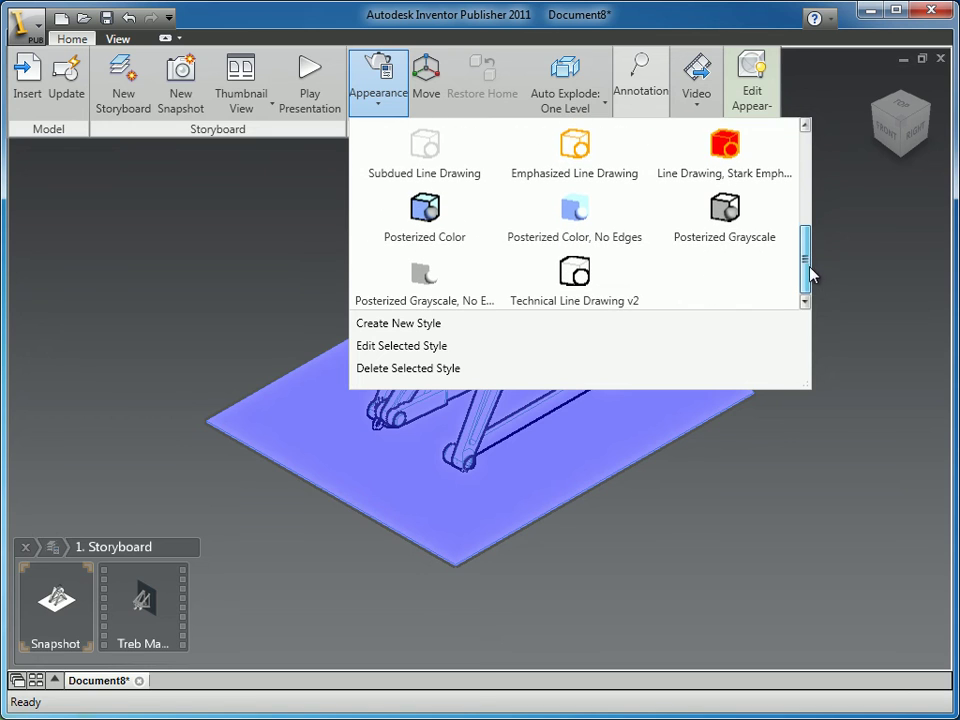
click(578, 285)
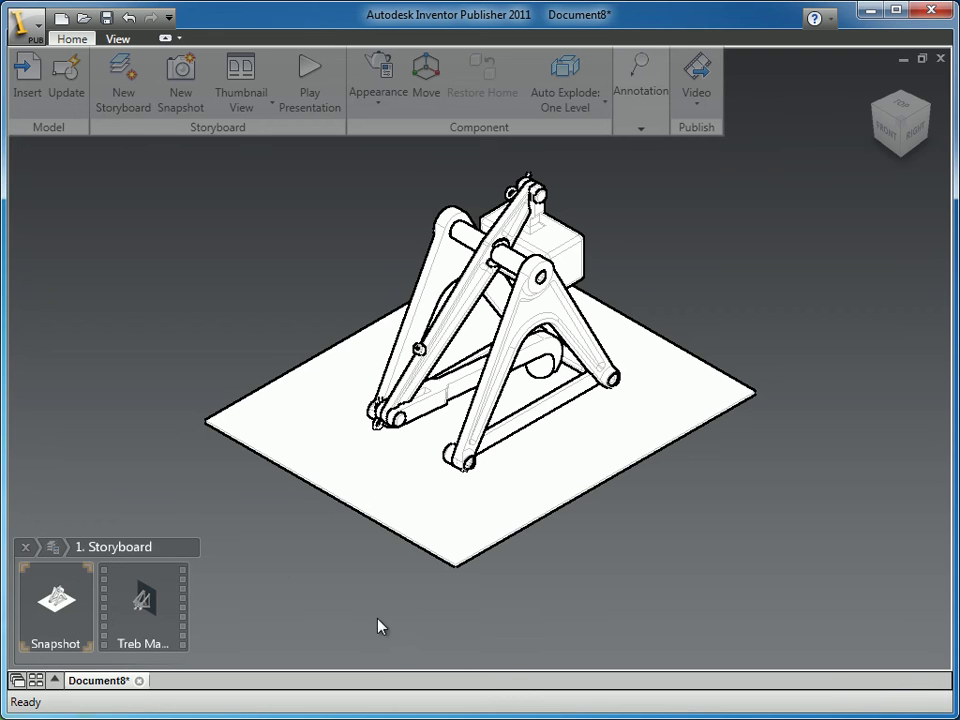
right_click(163, 282)
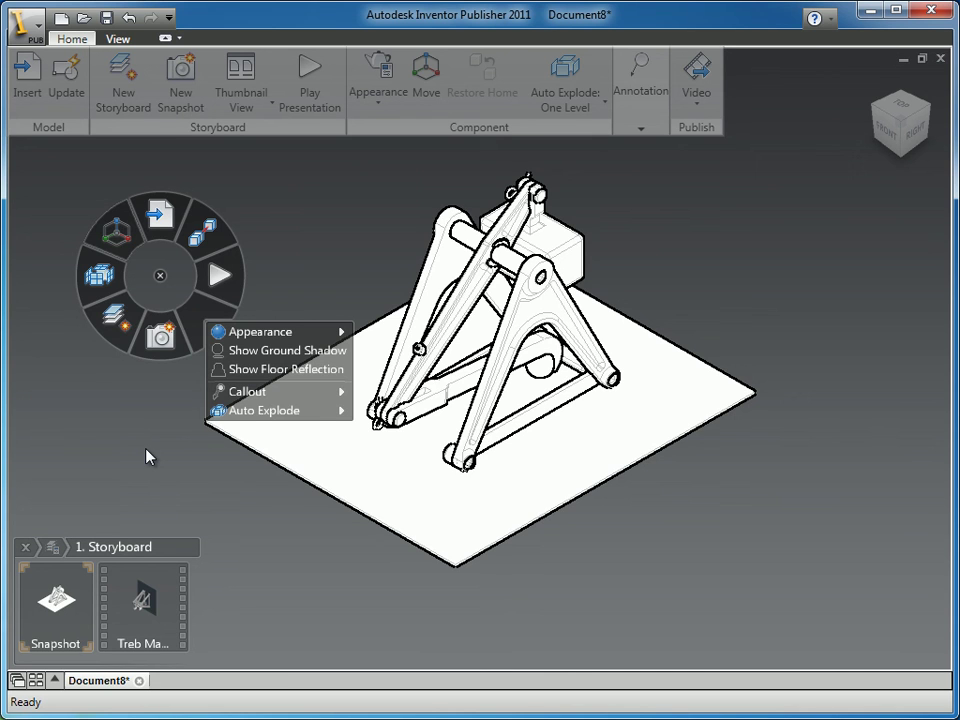
click(153, 441)
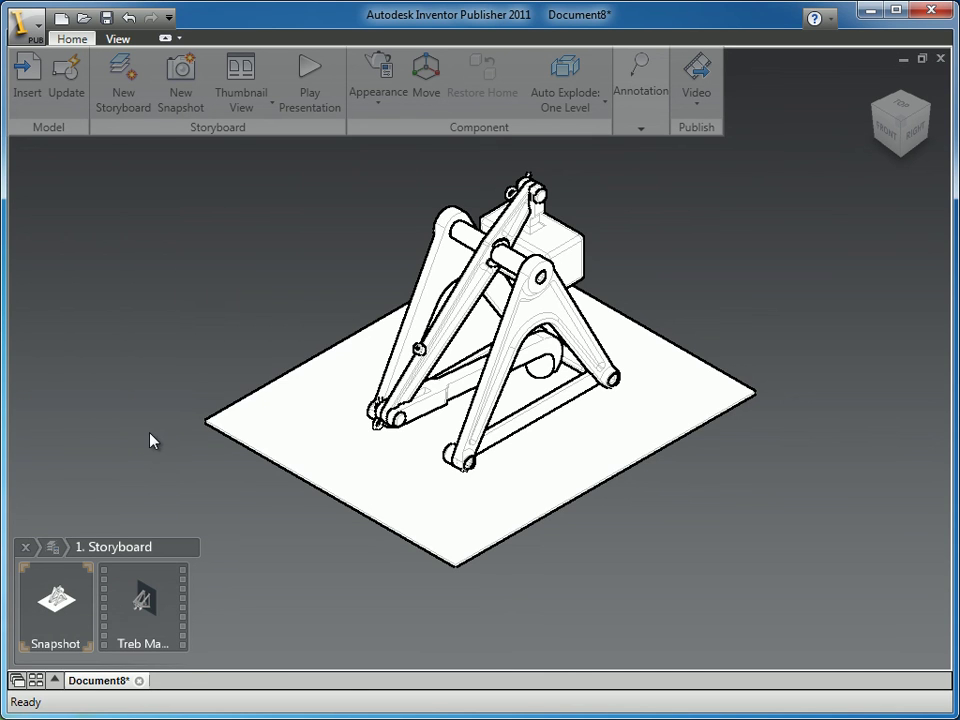
right_click(148, 266)
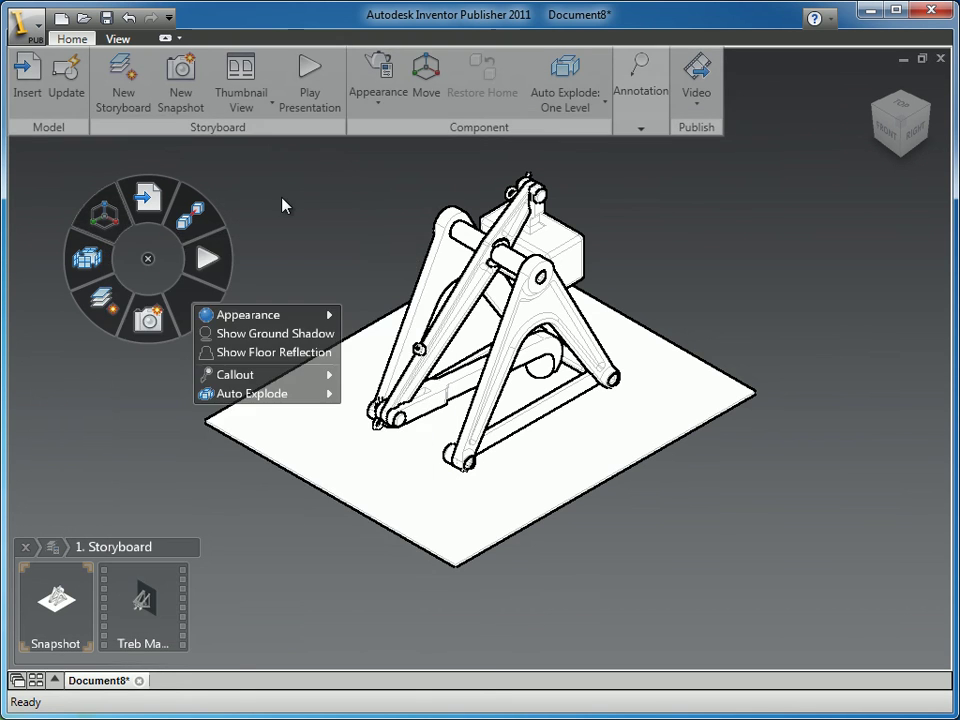
click(281, 205)
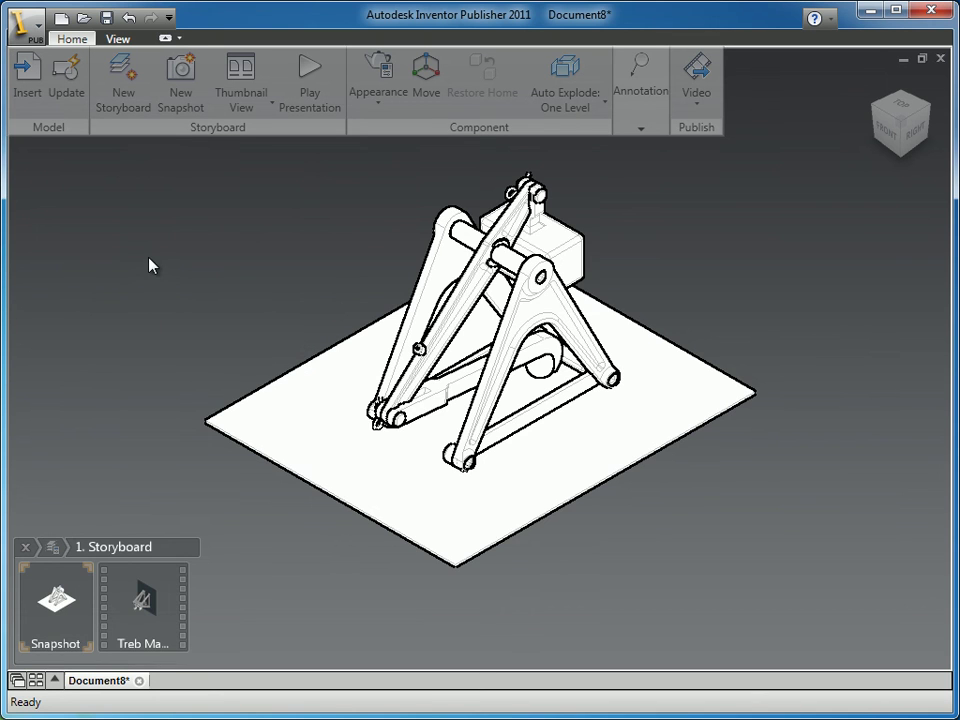
Add two snapshots of the current view to the storyboard
click(145, 333)
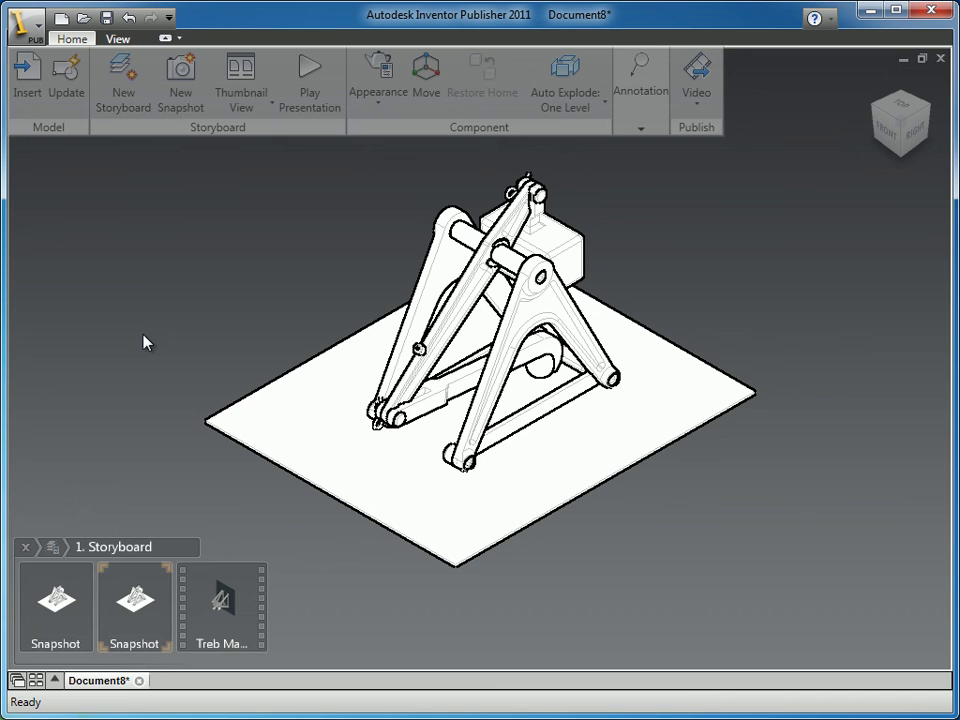
drag(141, 574, 175, 640)
drag(148, 375, 157, 318)
right_click(128, 295)
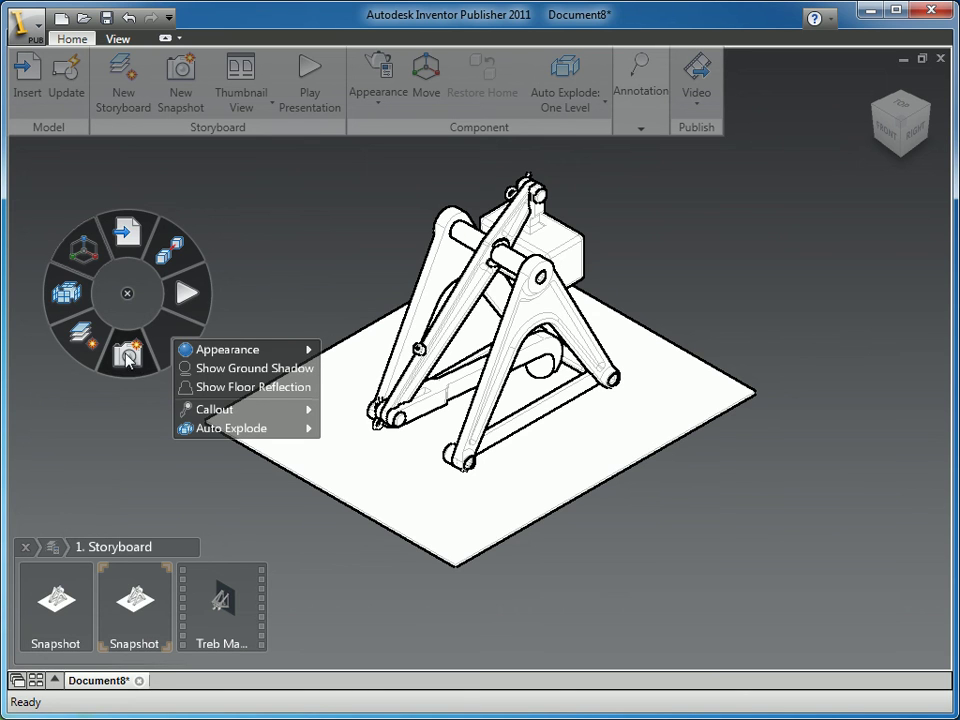
click(258, 238)
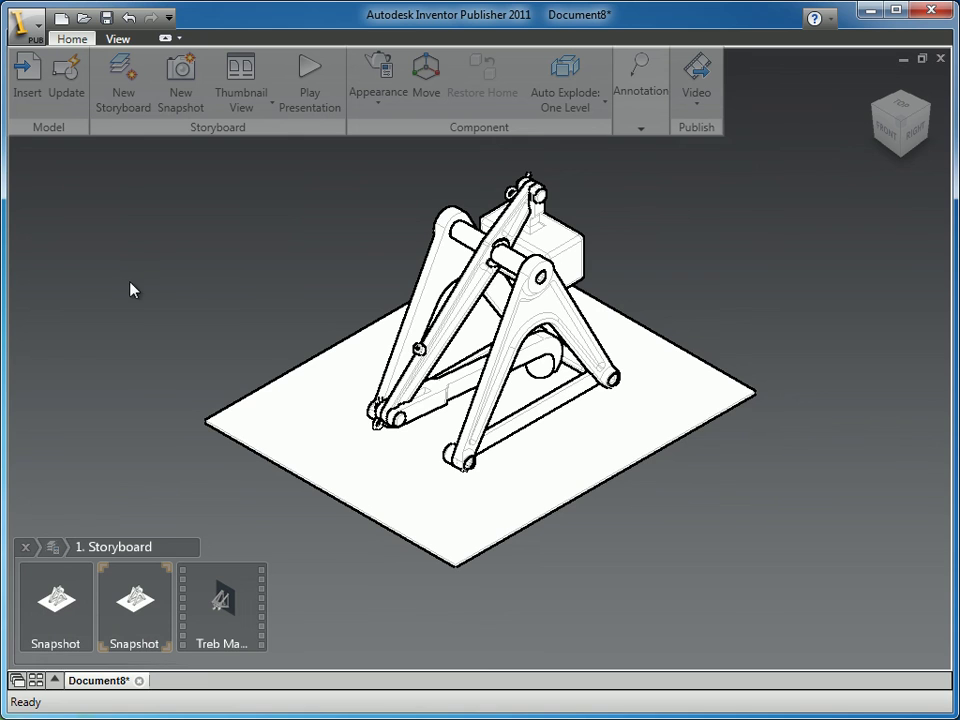
right_drag(127, 280, 128, 355)
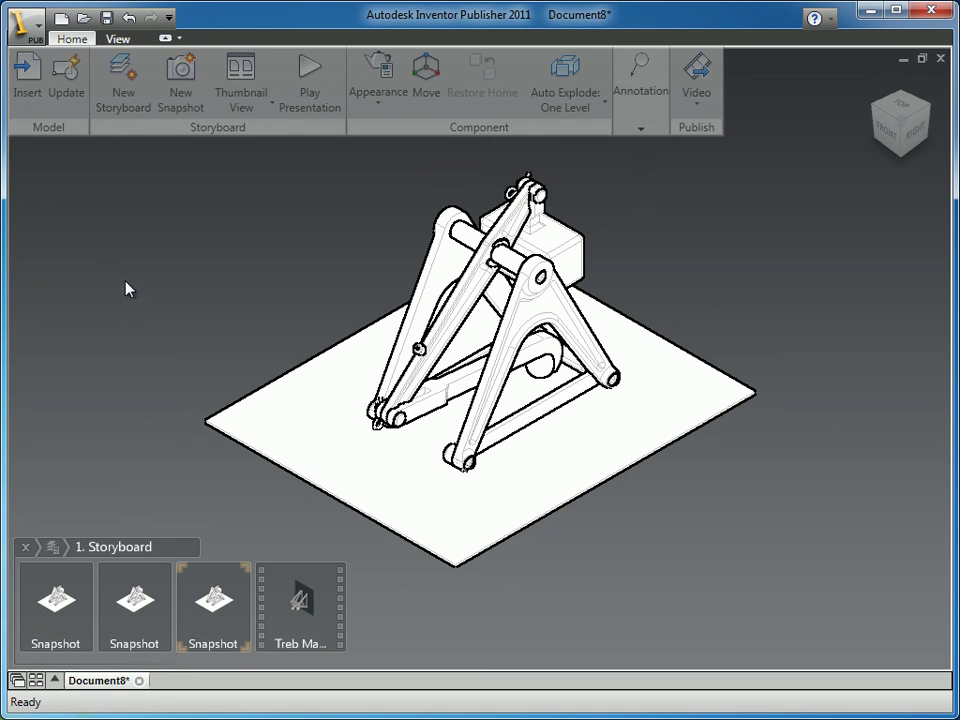
Start the Move command for components, and undo the two added snapshots
right_drag(83, 241, 82, 237)
click(427, 86)
key(ctrl+z)
key(ctrl+z)
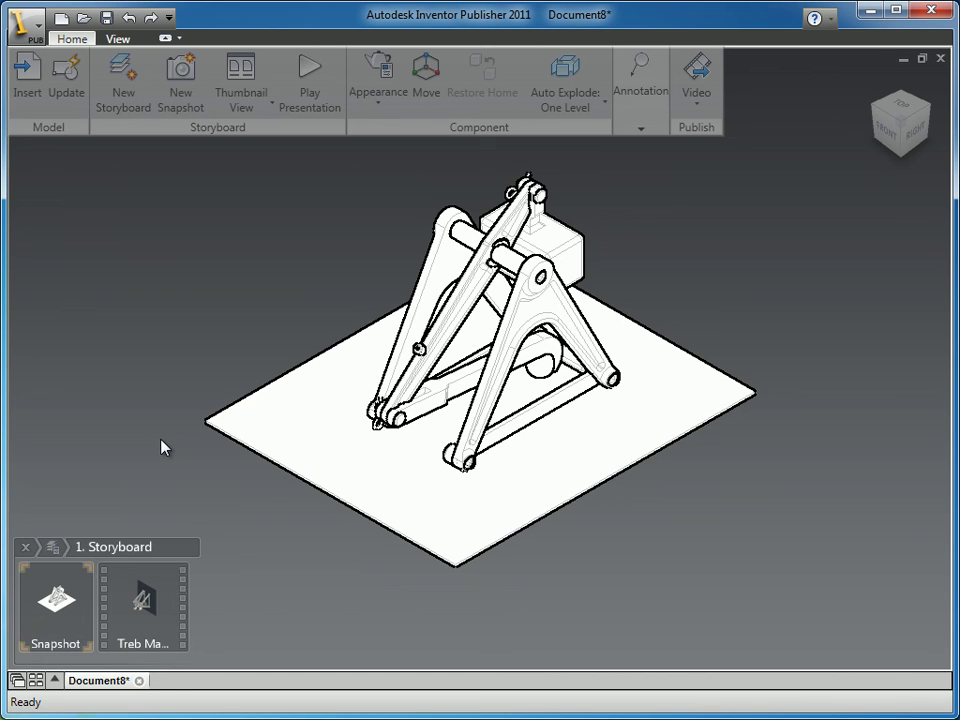